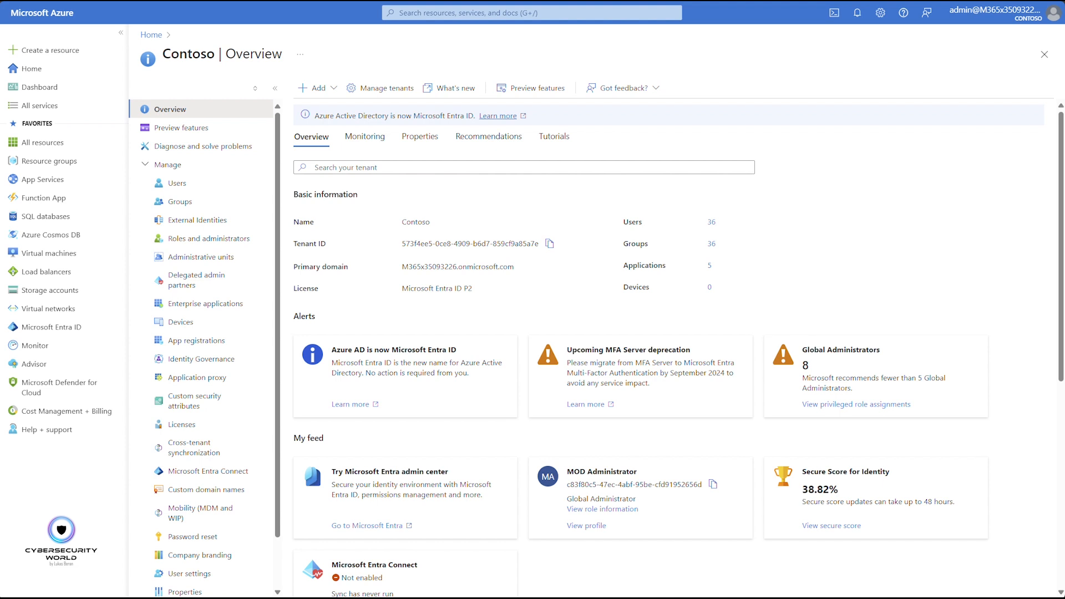
Step: Start a new internal user in the tenant with user principal name bg1 and display name BG
{"action": "left_click", "coordinate": [169, 183]}
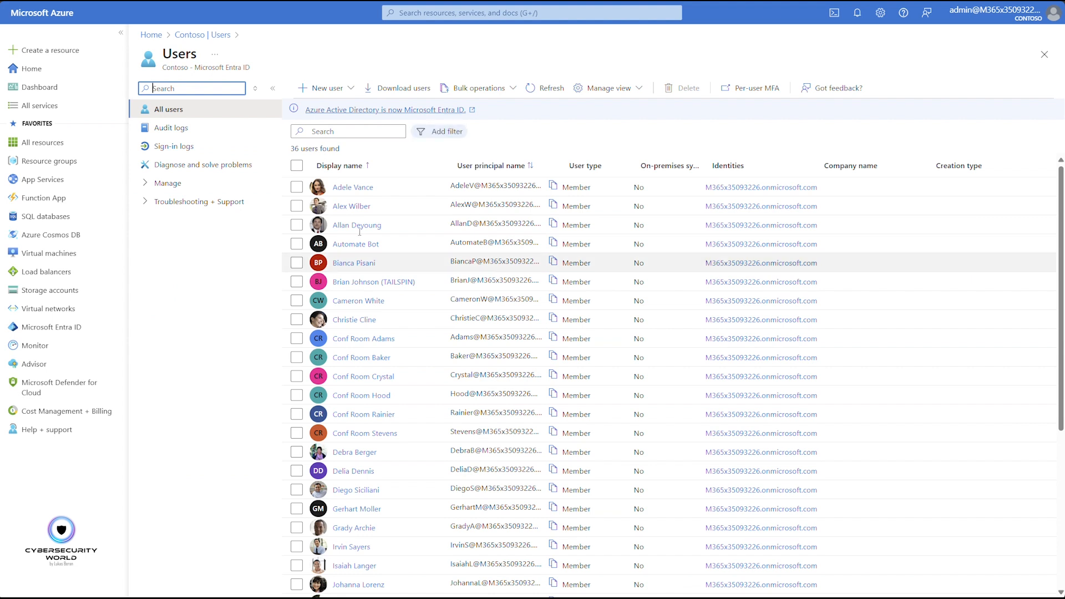
{"action": "left_click", "coordinate": [327, 88]}
{"action": "left_click", "coordinate": [330, 123]}
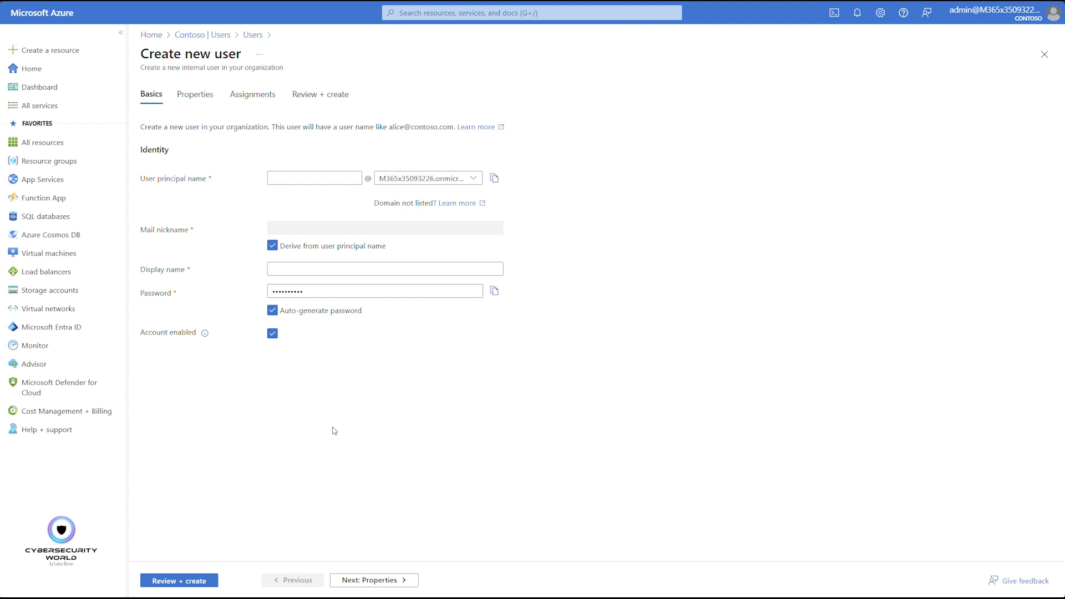
{"action": "left_click", "coordinate": [475, 183]}
{"action": "left_click", "coordinate": [630, 239]}
{"action": "left_click", "coordinate": [274, 179]}
{"action": "left_click", "coordinate": [272, 269]}
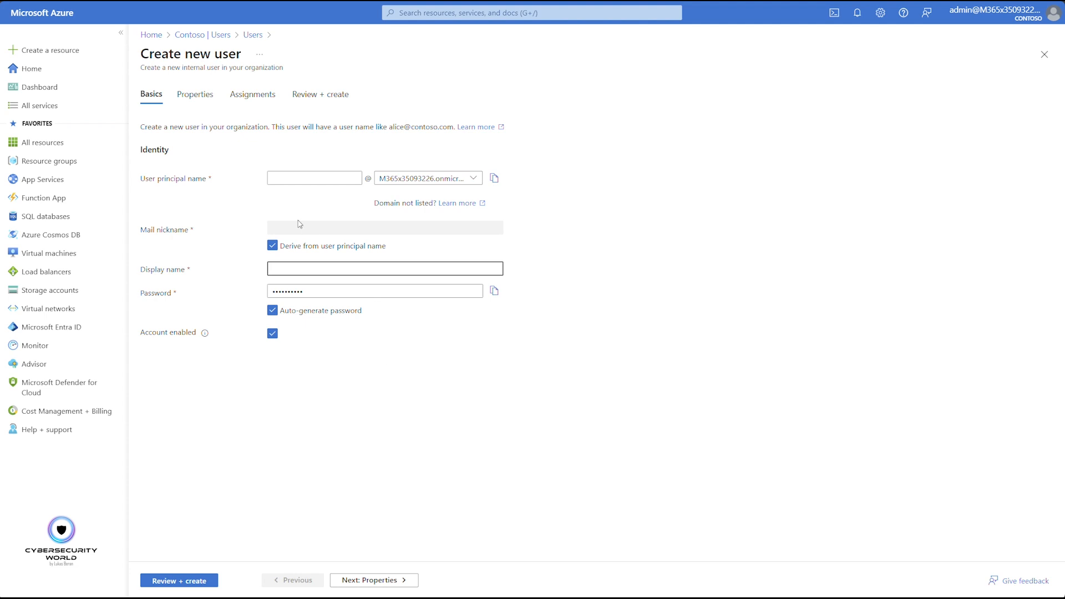
{"action": "left_click", "coordinate": [288, 173]}
{"action": "type", "text": "bg1"}
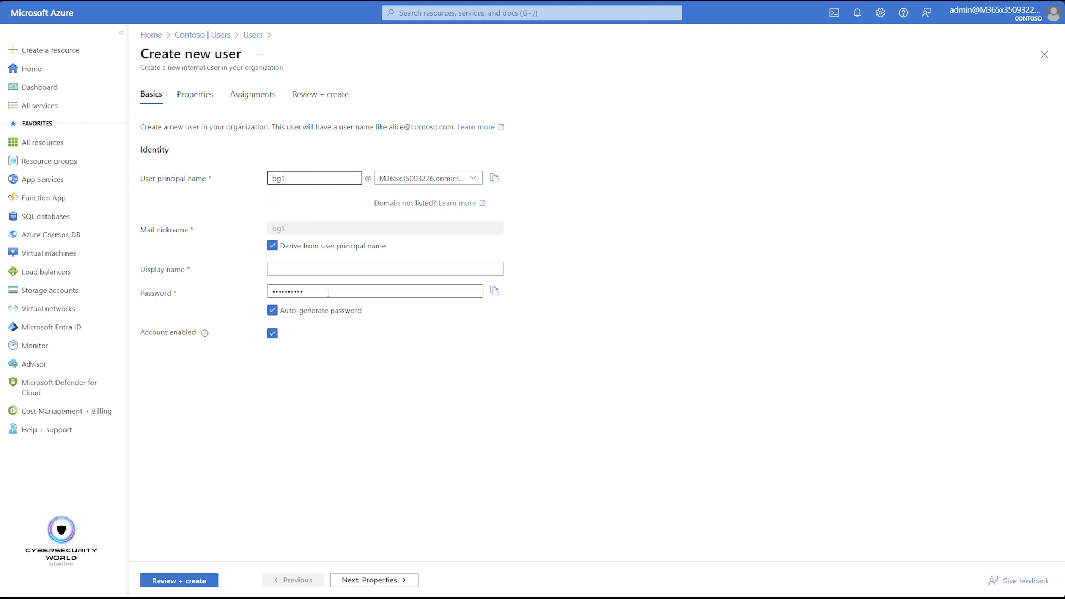
{"action": "left_click", "coordinate": [310, 267]}
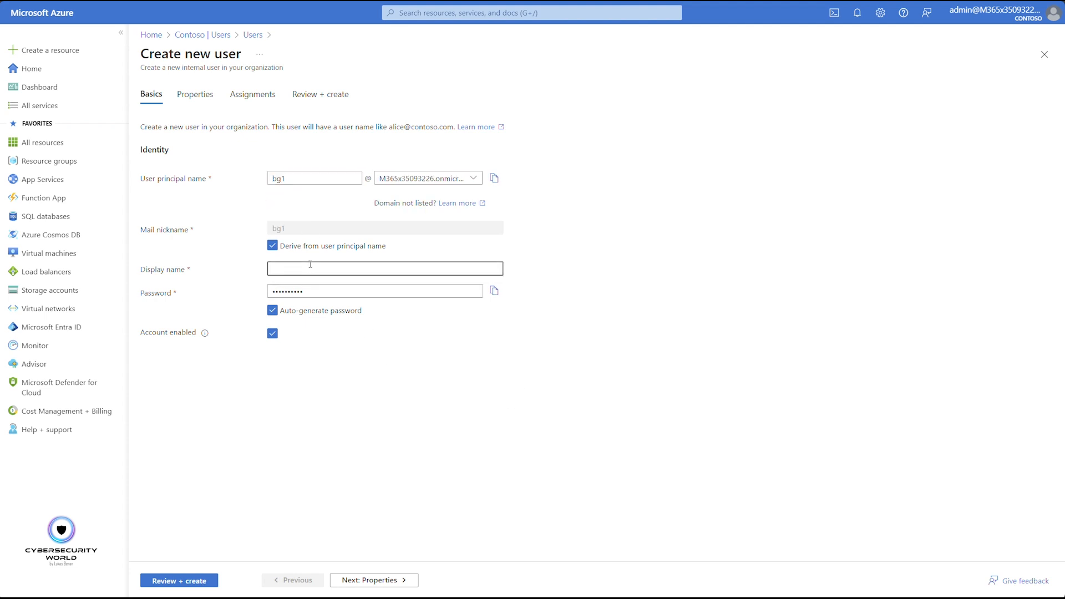
{"action": "type", "text": "BG"}
Step: Review the new user's auto-generated password option and assignments, and create the account
{"action": "left_click", "coordinate": [325, 391]}
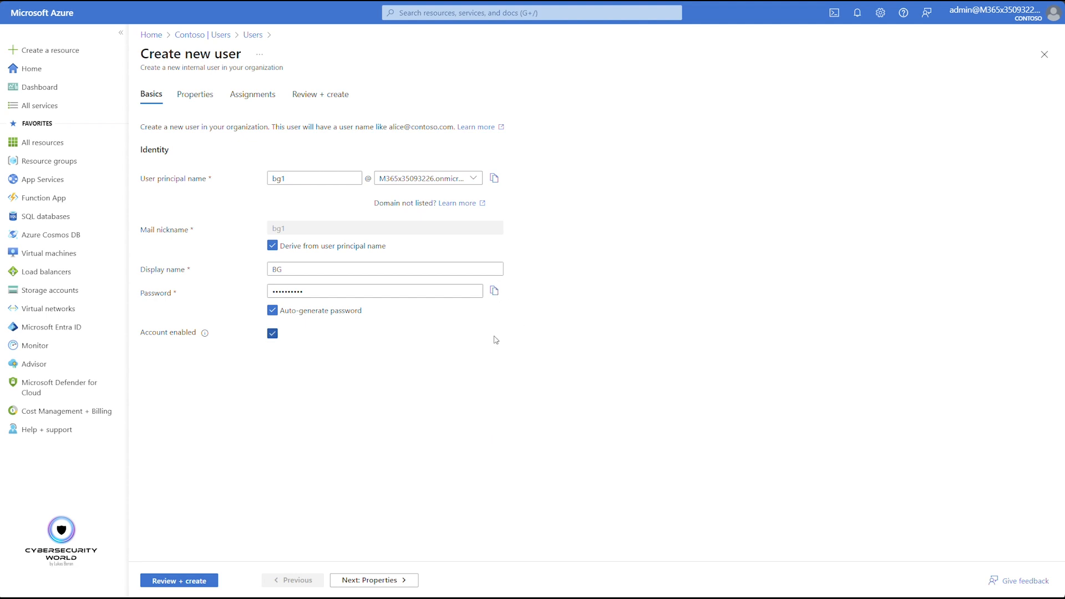
{"action": "left_click", "coordinate": [433, 296]}
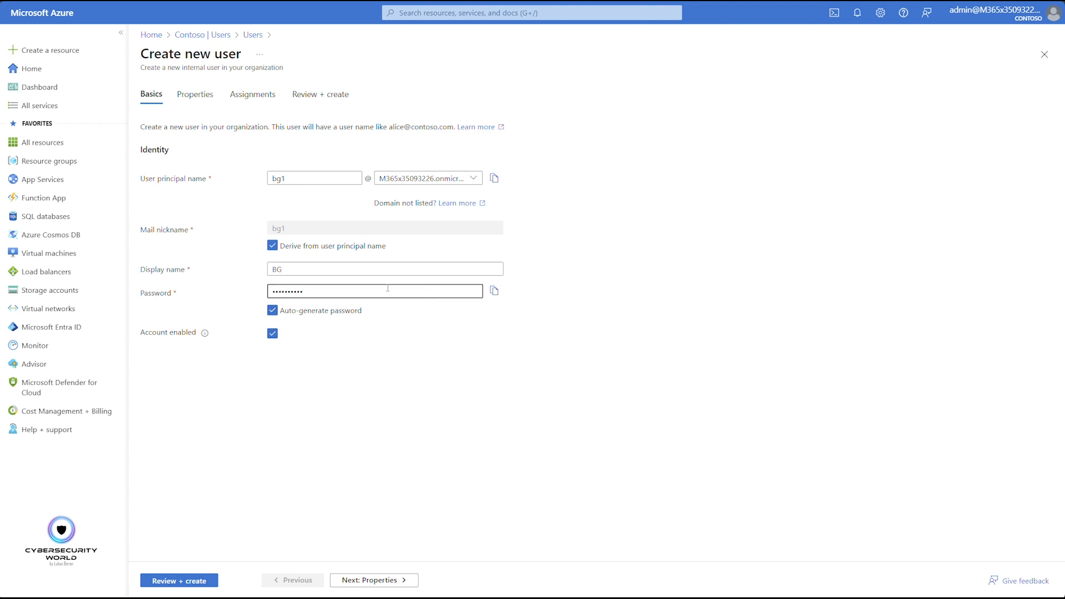
{"action": "left_click", "coordinate": [273, 312]}
{"action": "left_click", "coordinate": [272, 321]}
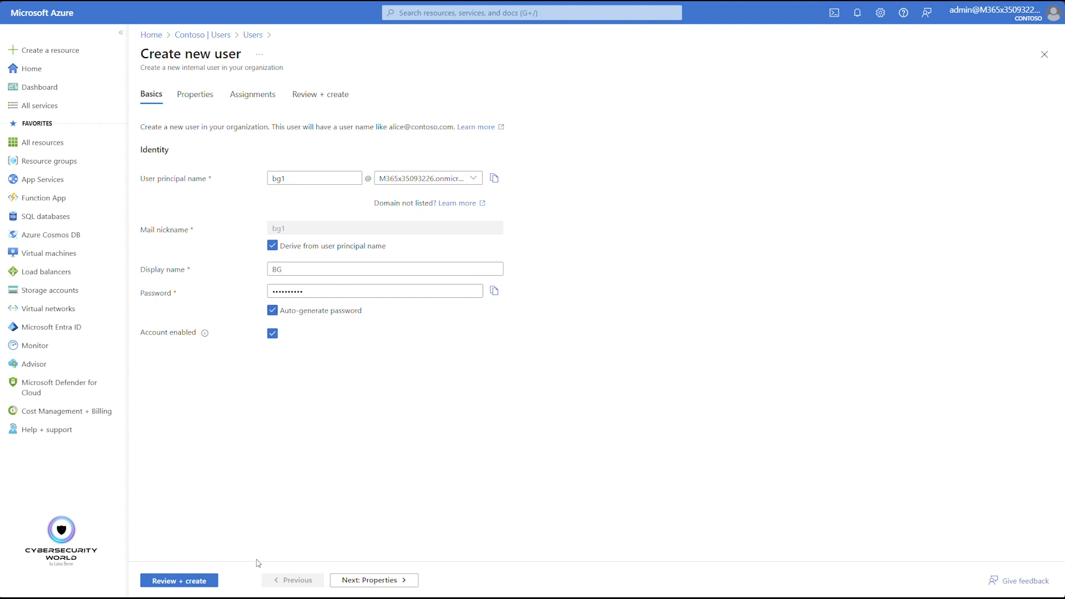
{"action": "left_click", "coordinate": [238, 94]}
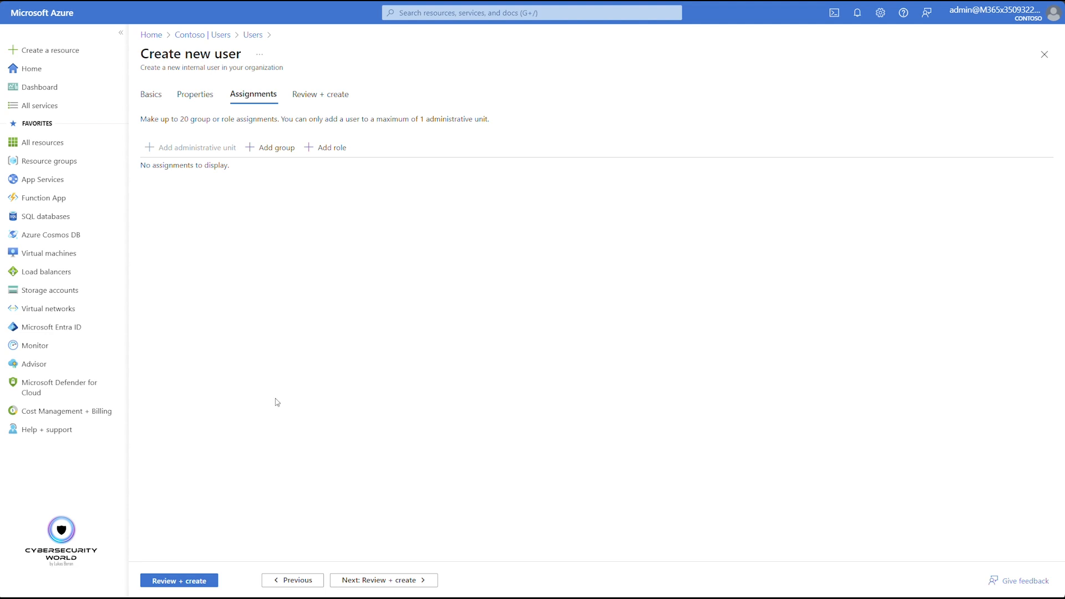
{"action": "left_click", "coordinate": [198, 583]}
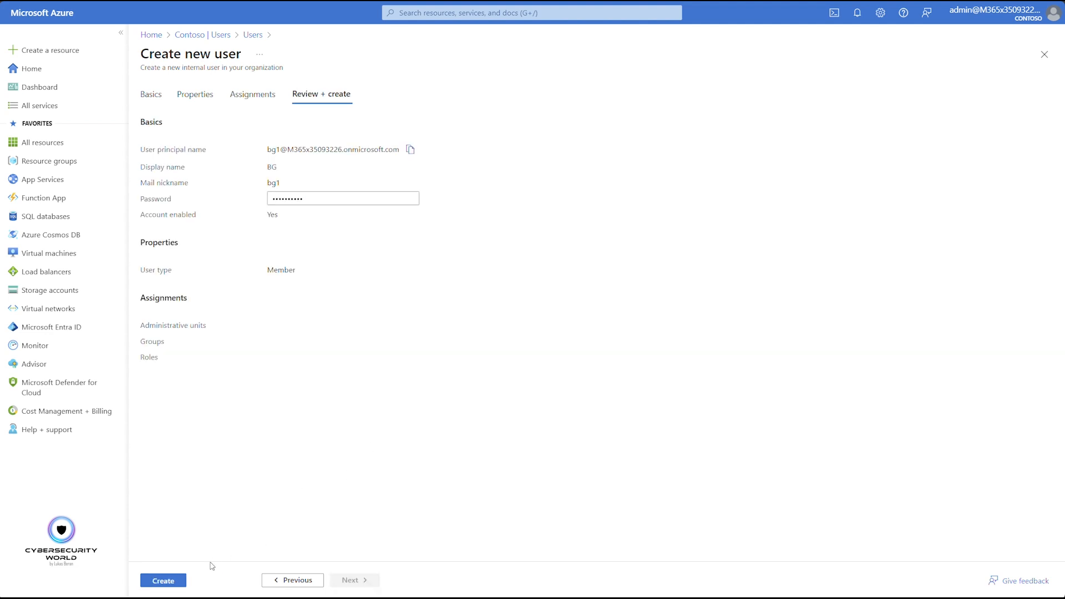
{"action": "left_click", "coordinate": [163, 580]}
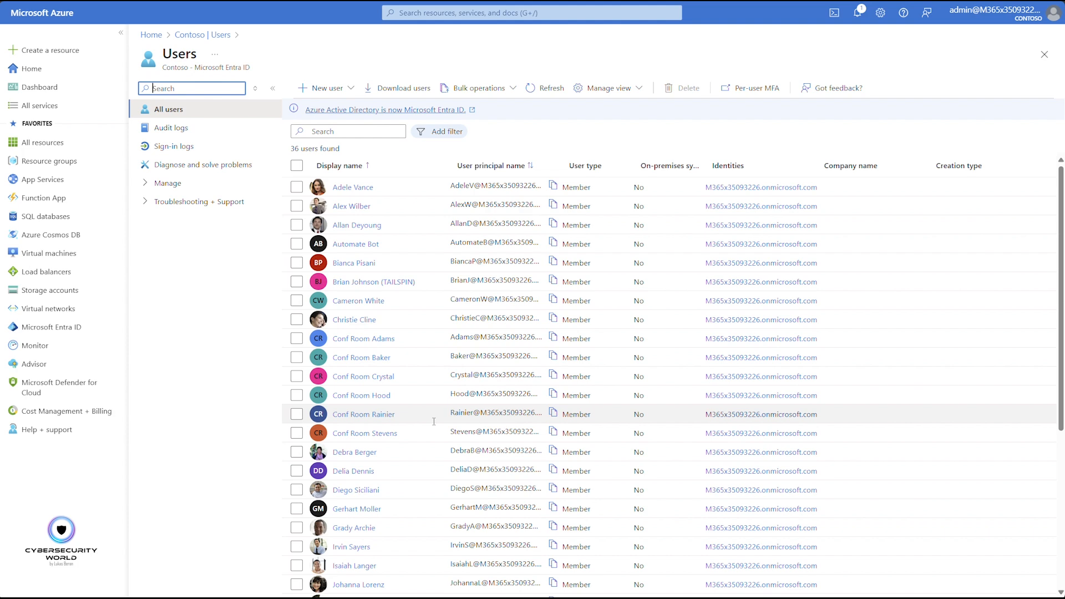
Step: Refresh the user list and open the assigned roles of the BG account
{"action": "left_click", "coordinate": [547, 87]}
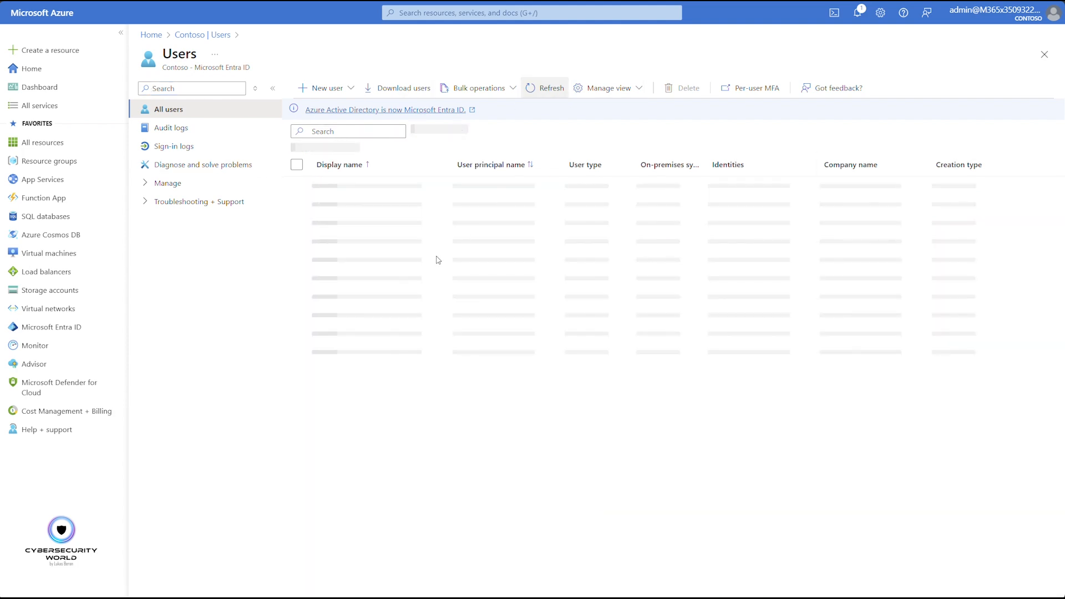
{"action": "left_click", "coordinate": [336, 271]}
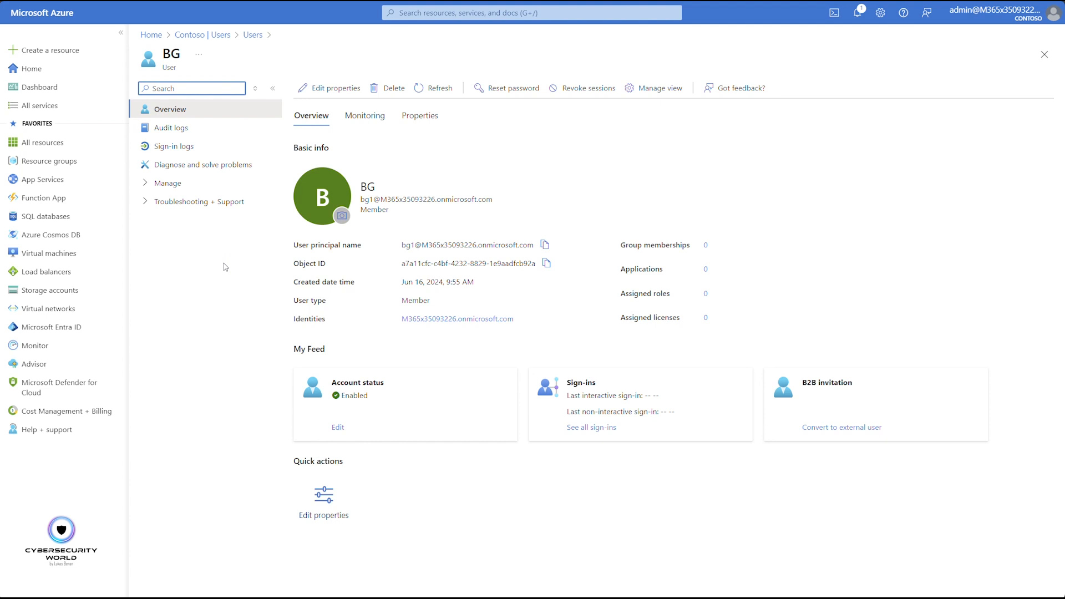
{"action": "left_click", "coordinate": [189, 183]}
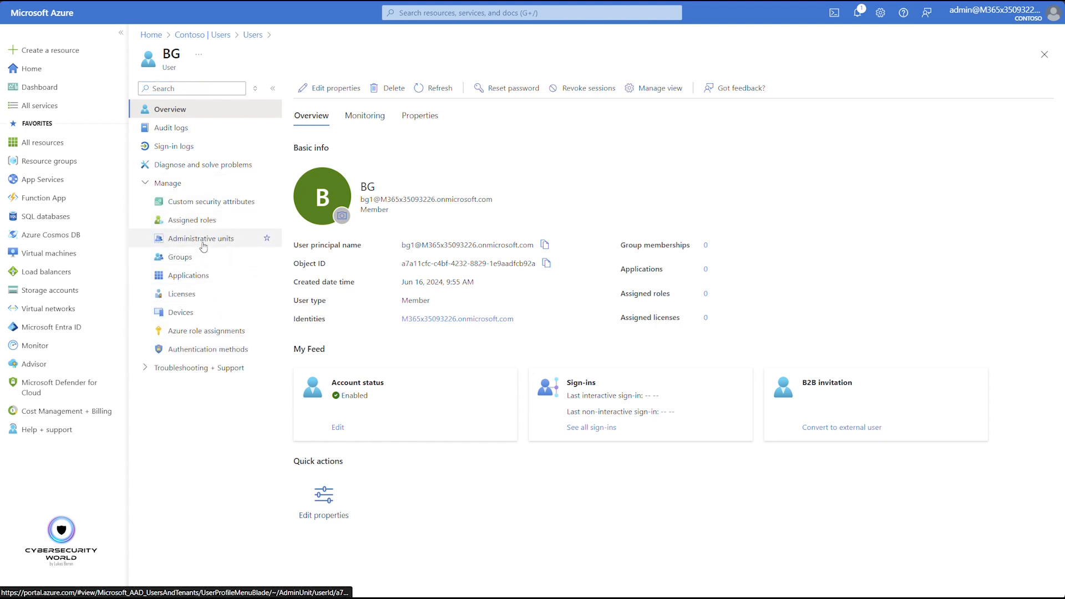
{"action": "left_click", "coordinate": [194, 220]}
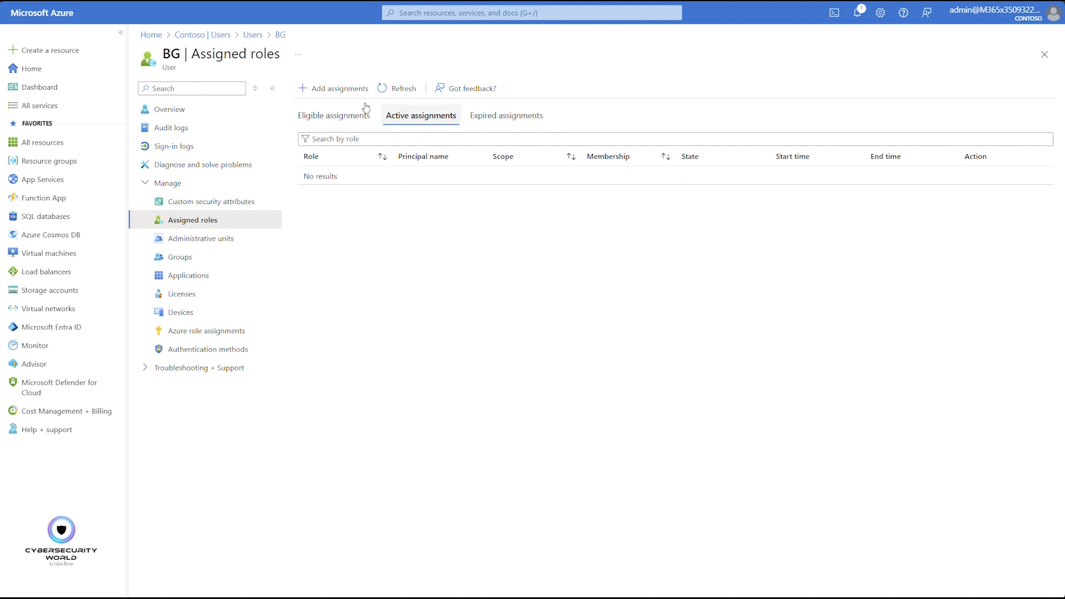
Step: Add a role assignment for BG with the Global Administrator role and proceed to its settings
{"action": "left_click", "coordinate": [333, 88]}
{"action": "left_click", "coordinate": [205, 222]}
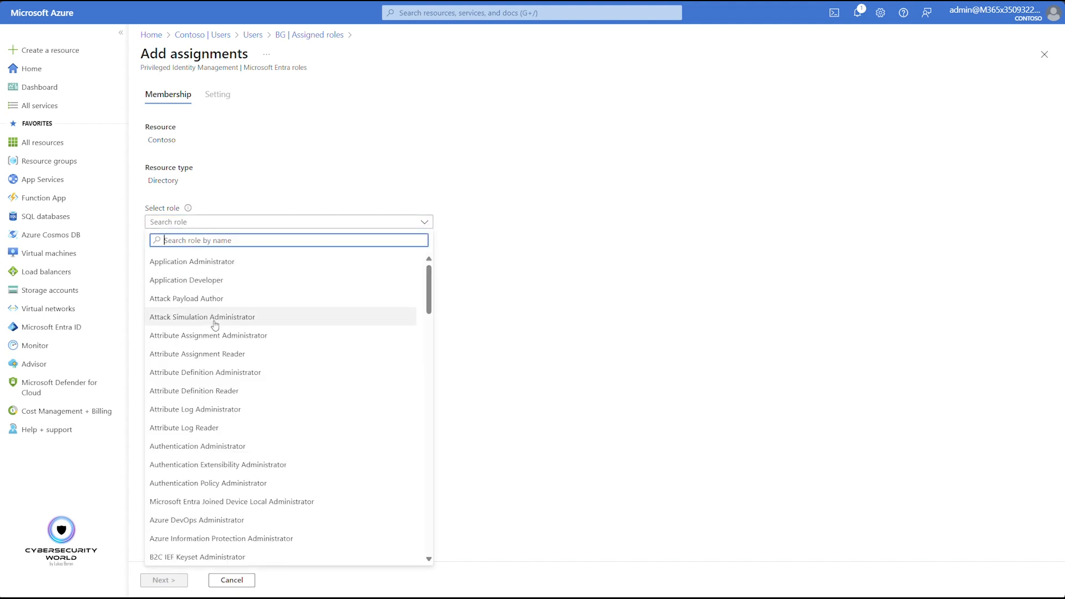
{"action": "type", "text": "globa"}
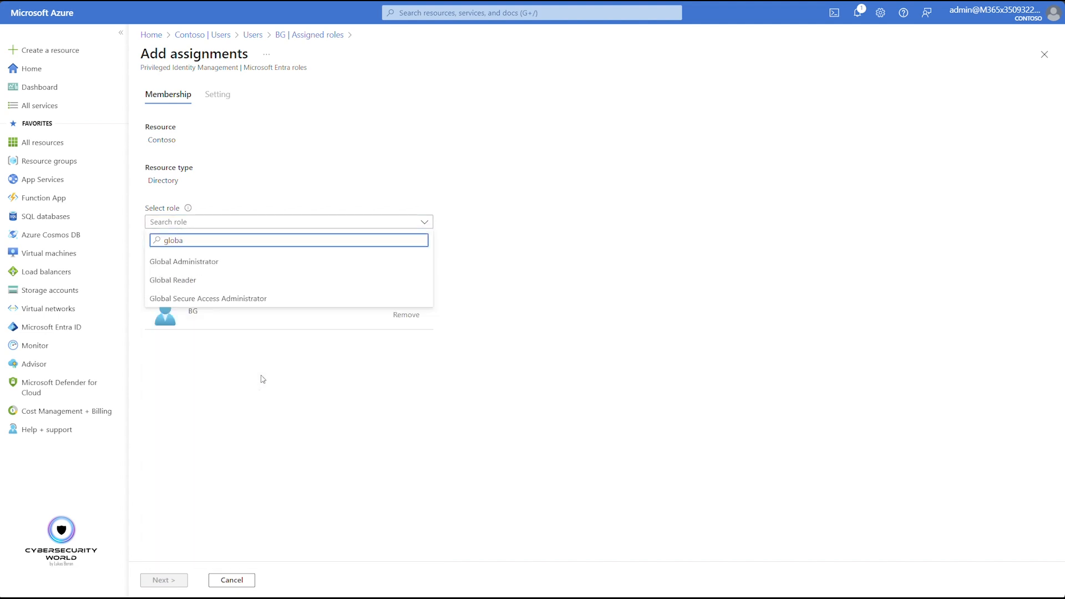
{"action": "left_click", "coordinate": [199, 261]}
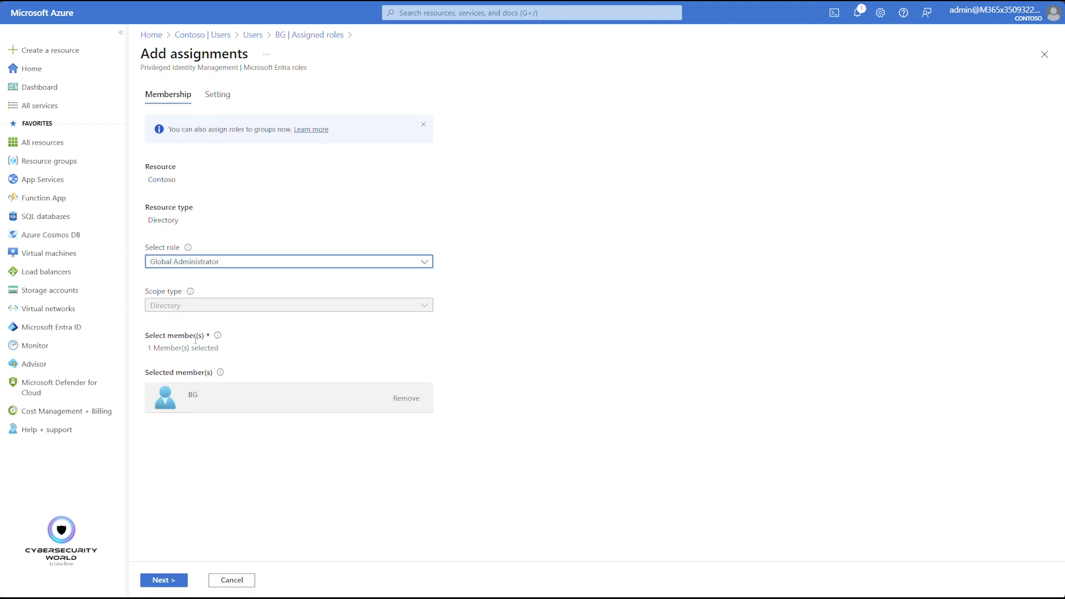
{"action": "left_click", "coordinate": [169, 580]}
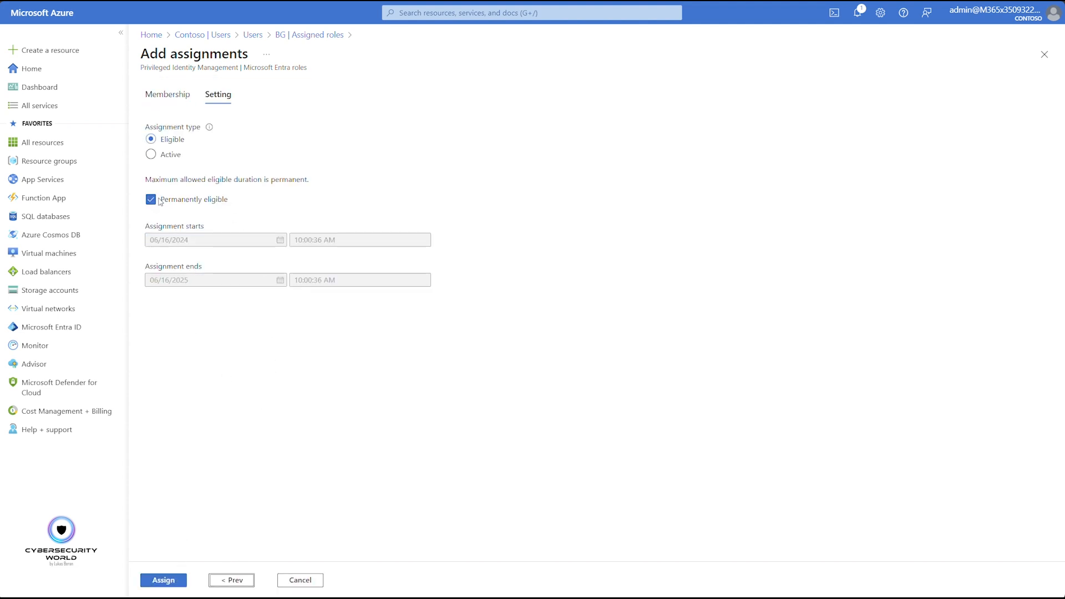
Step: Assign the role as Active with the justification "Break glass account" and refresh the active assignments
{"action": "left_click", "coordinate": [171, 156]}
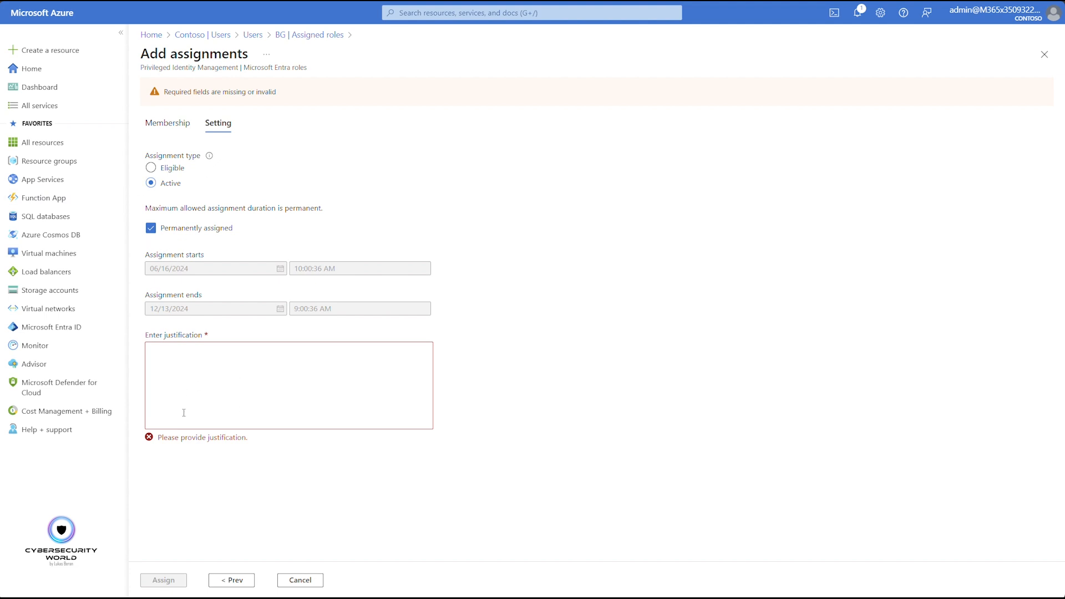
{"action": "left_click", "coordinate": [234, 374]}
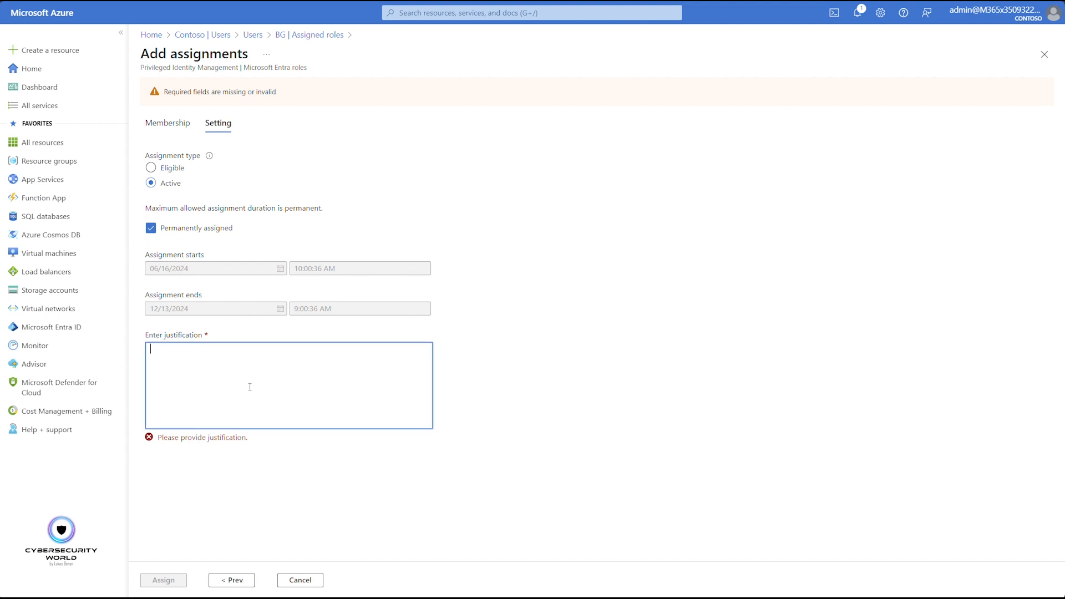
{"action": "type", "text": "dfgdfgdfg"}
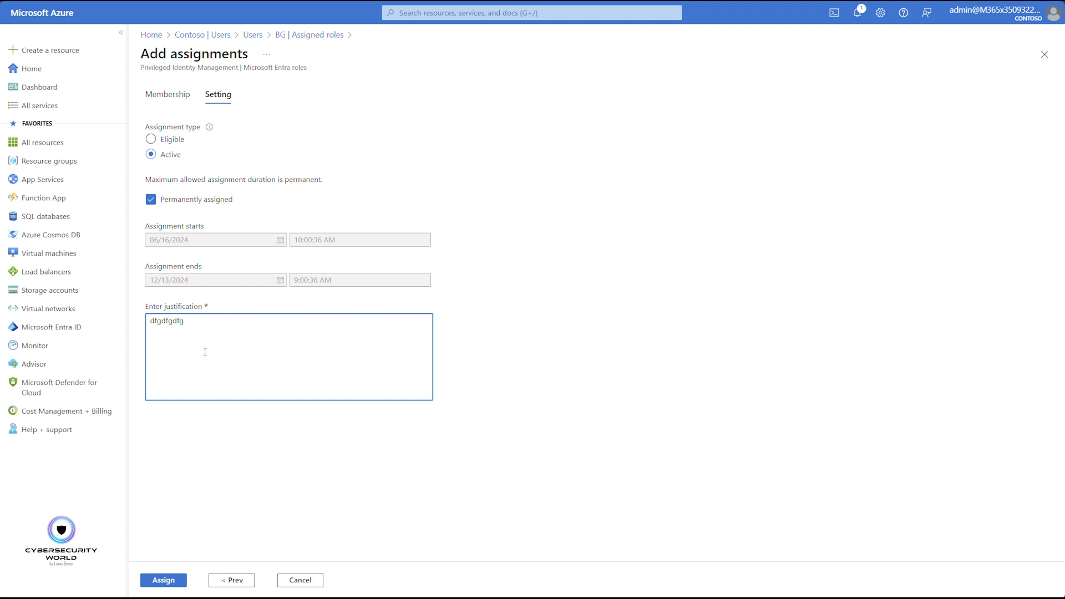
{"action": "key", "text": "ctrl+a"}
{"action": "type", "text": "Break glass account"}
{"action": "left_click", "coordinate": [164, 580]}
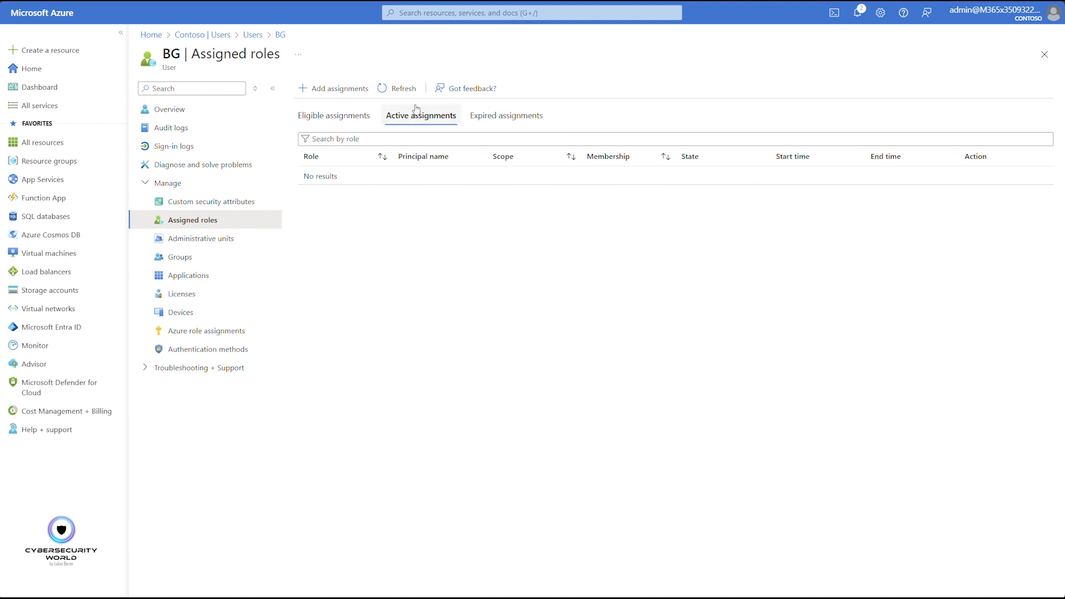
{"action": "left_click", "coordinate": [396, 88]}
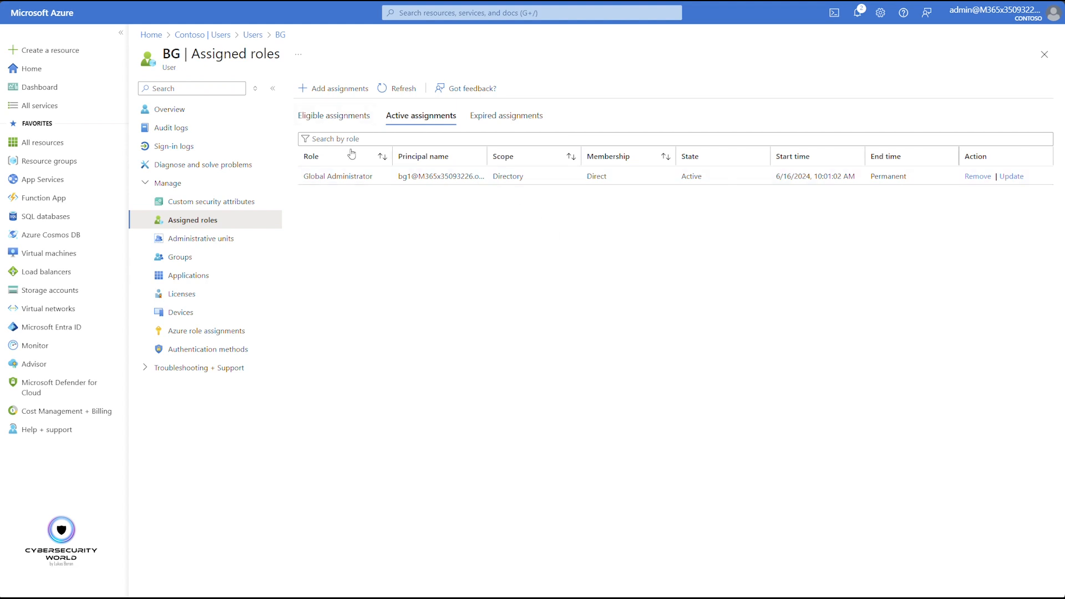
Step: Open the list of Conditional Access policies within the tenant's security settings
{"action": "left_click", "coordinate": [225, 37]}
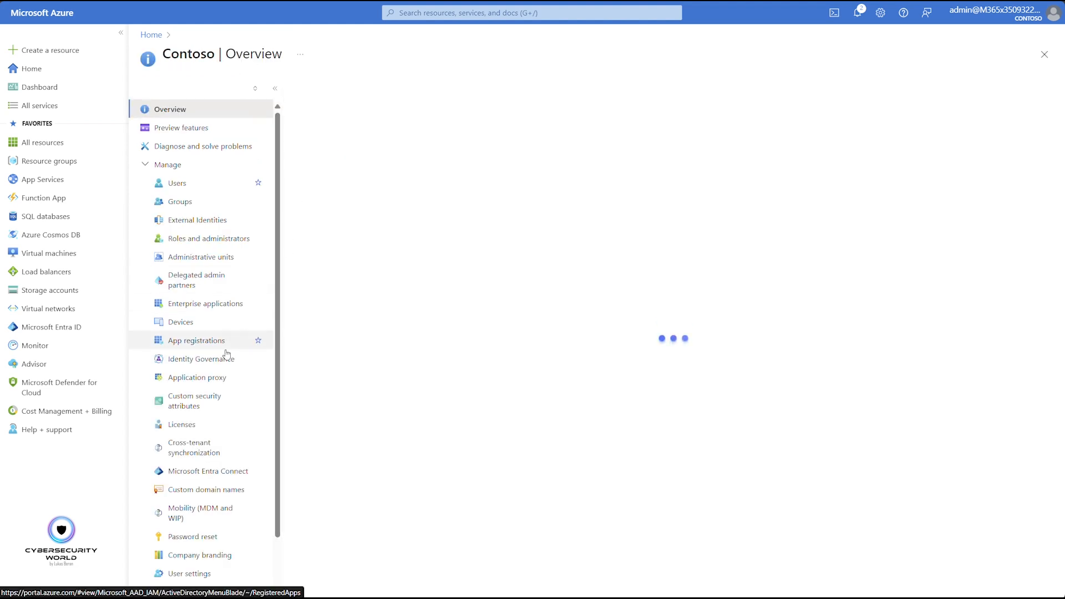
{"action": "scroll", "coordinate": [233, 389], "scroll_direction": "down", "scroll_amount": 2}
{"action": "left_click", "coordinate": [213, 554]}
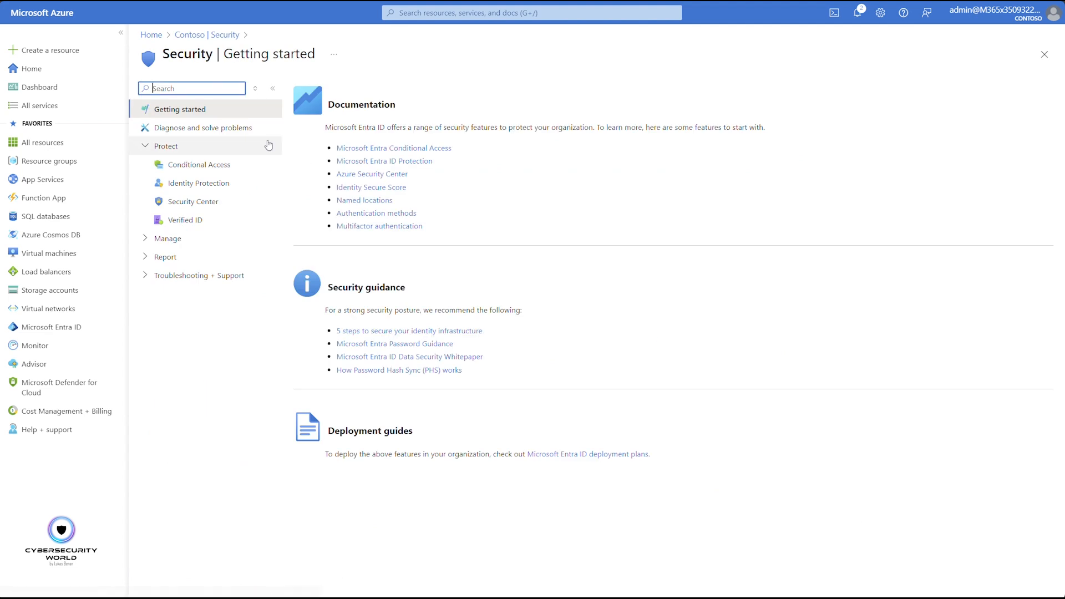
{"action": "left_click", "coordinate": [205, 165]}
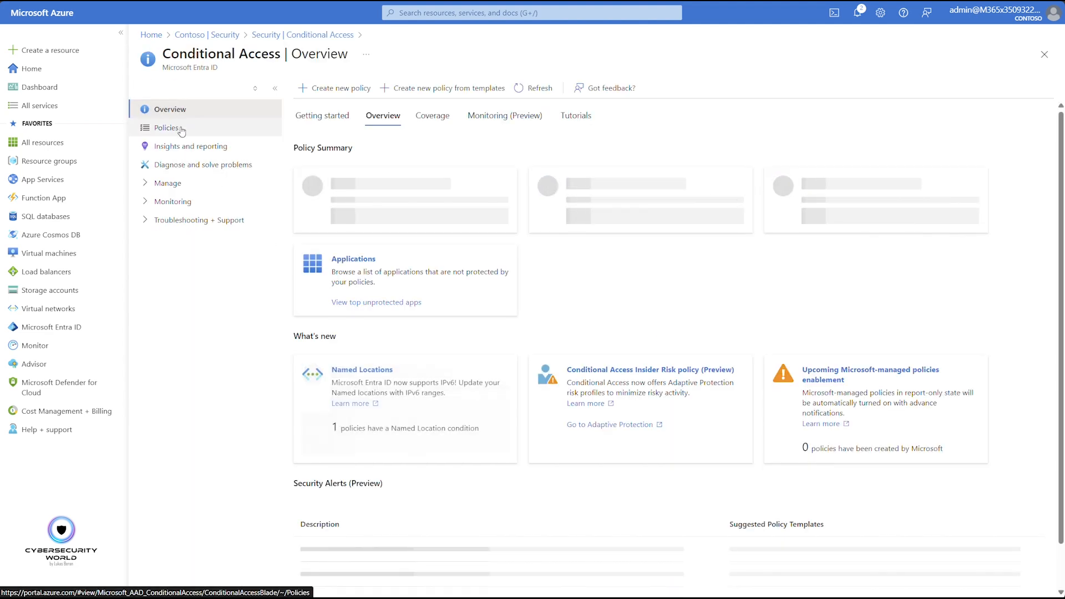
{"action": "left_click", "coordinate": [180, 130]}
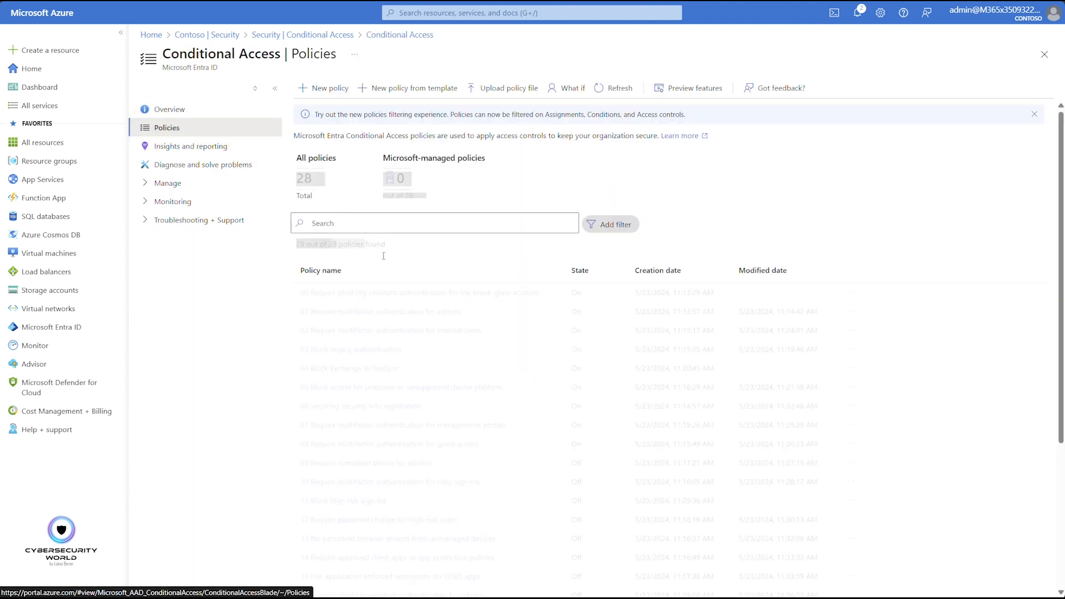
Step: Try excluding BG from the "01 Require multifactor authentication for admins" policy, and close the policy without saving
{"action": "left_click", "coordinate": [439, 311]}
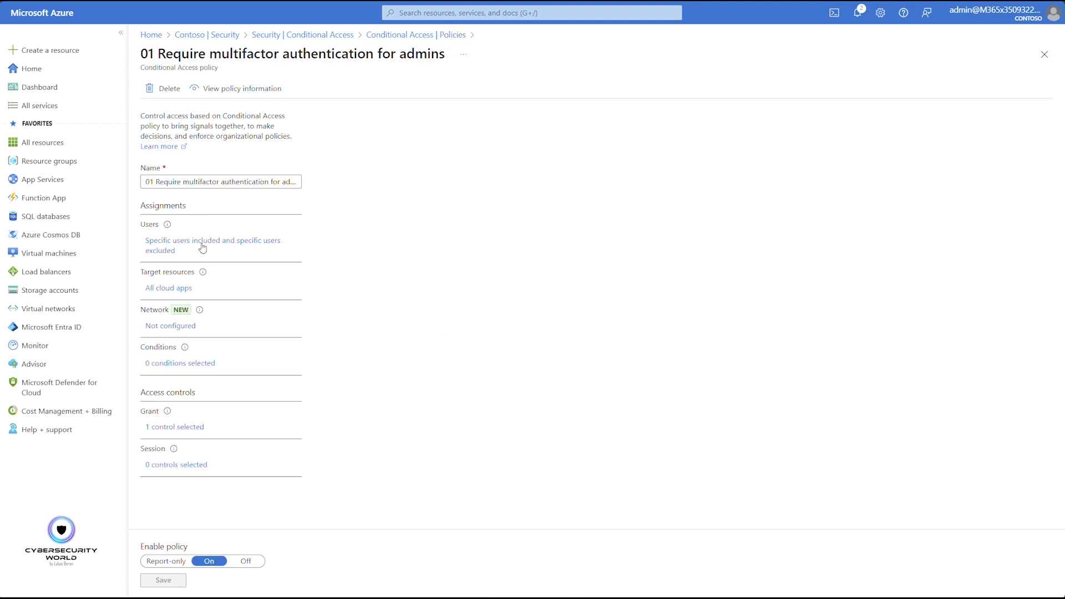
{"action": "left_click", "coordinate": [282, 258]}
{"action": "left_click", "coordinate": [375, 172]}
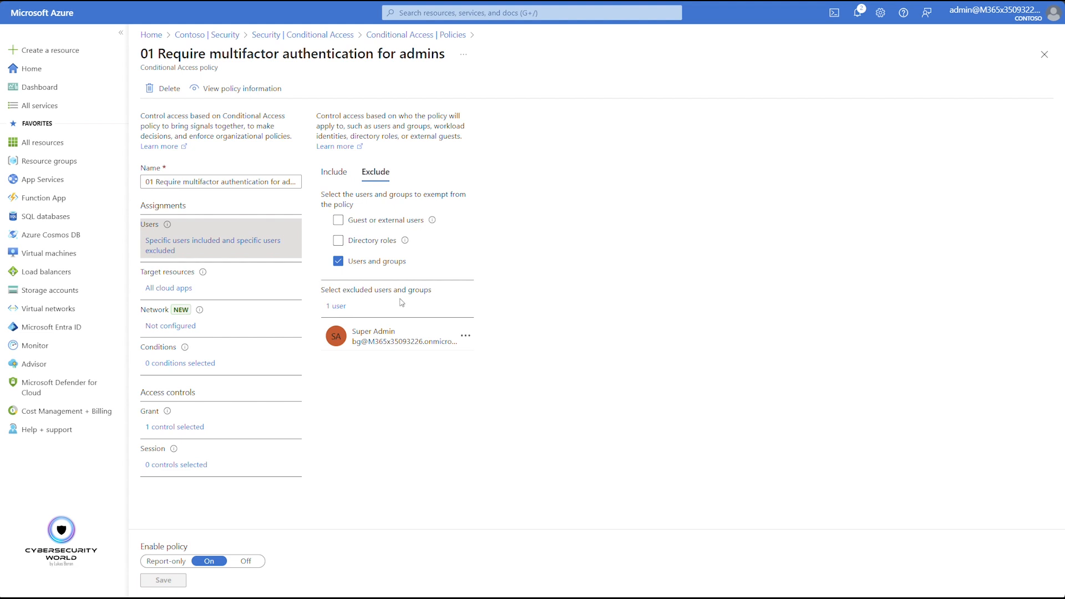
{"action": "left_click", "coordinate": [339, 306]}
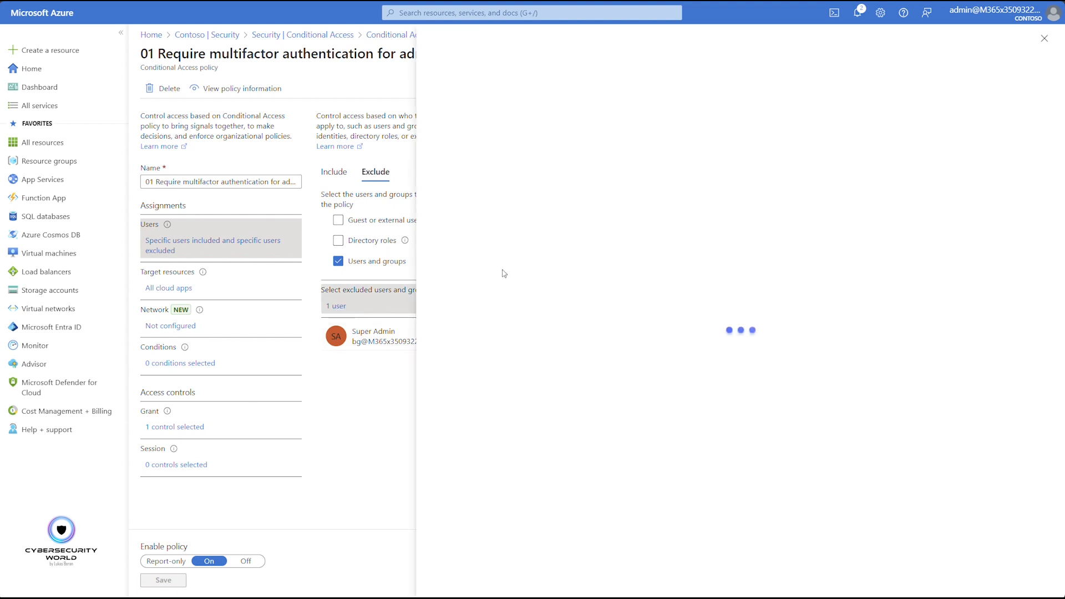
{"action": "left_click", "coordinate": [472, 125]}
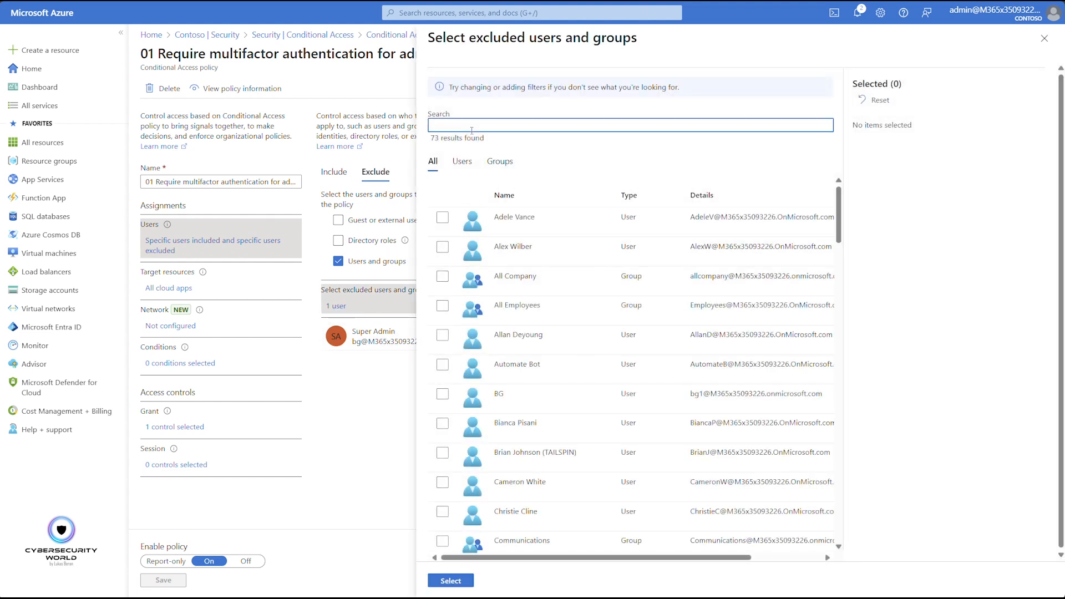
{"action": "type", "text": "bg"}
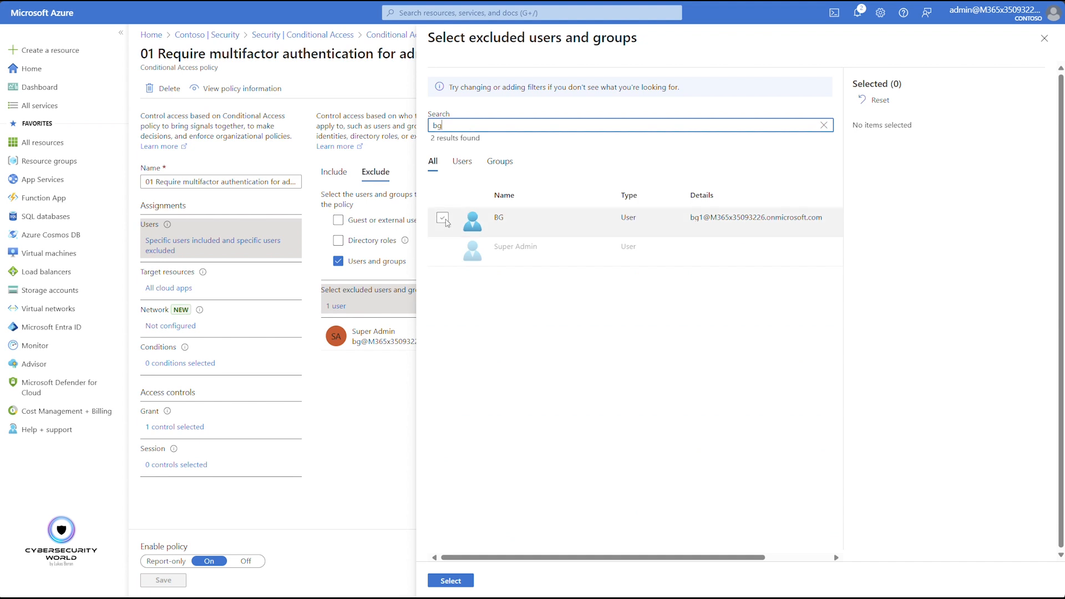
{"action": "left_click", "coordinate": [442, 218]}
{"action": "left_click", "coordinate": [458, 584]}
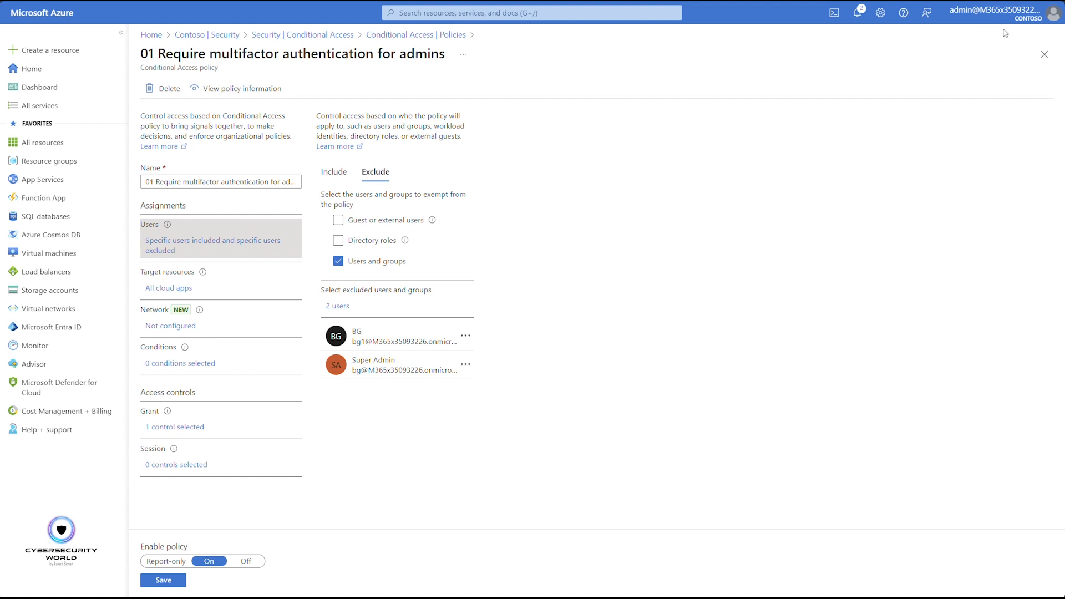
{"action": "left_click", "coordinate": [1045, 54]}
{"action": "left_click", "coordinate": [579, 36]}
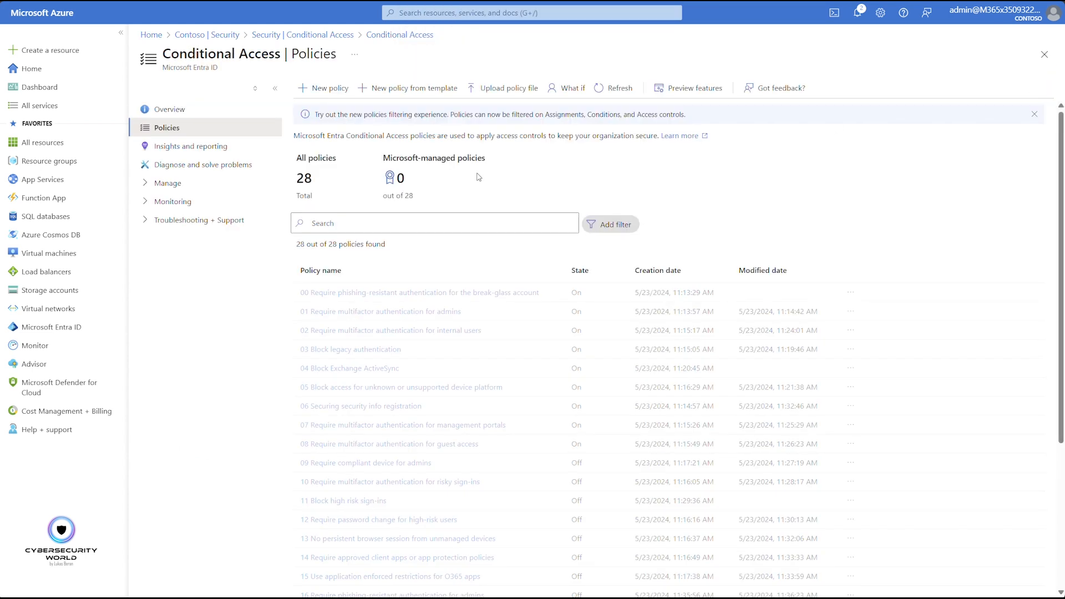
Step: Start a new Conditional Access policy and view the users and groups available for exclusion, without selecting any
{"action": "left_click", "coordinate": [326, 88]}
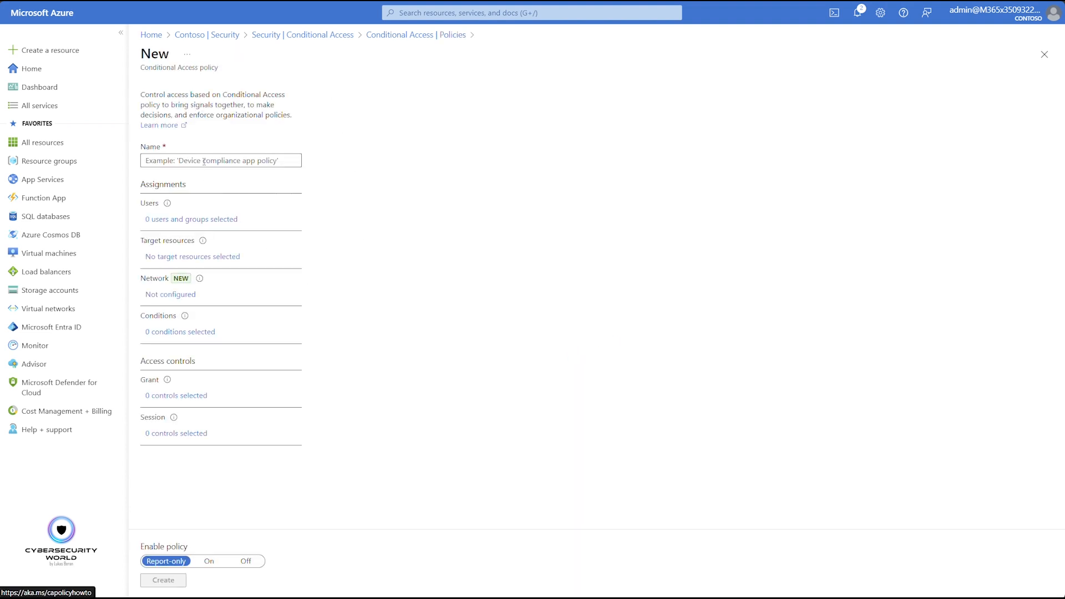
{"action": "left_click", "coordinate": [217, 222]}
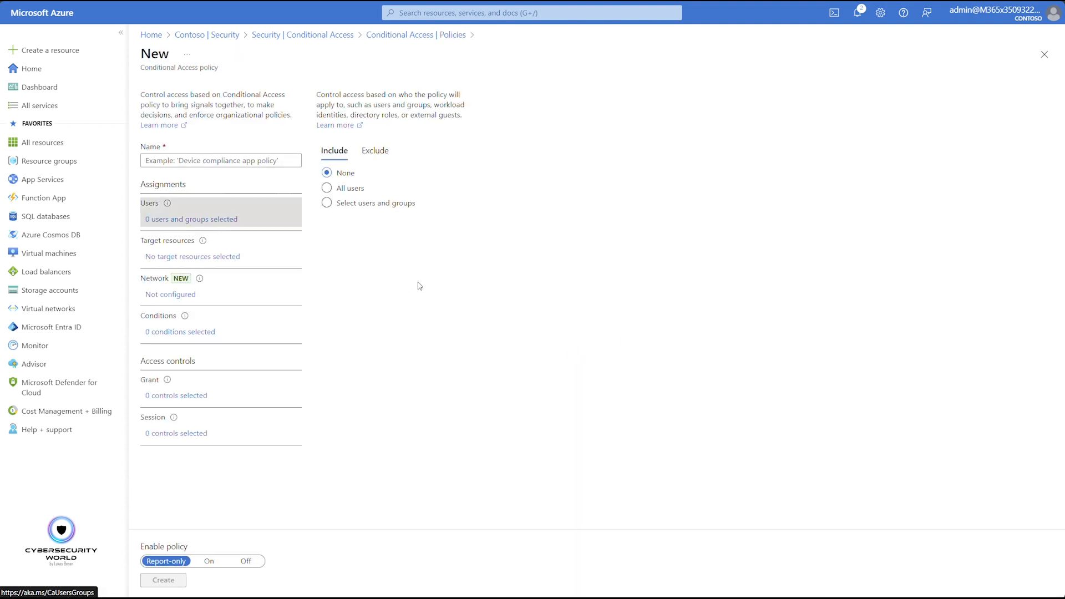
{"action": "left_click", "coordinate": [375, 151]}
{"action": "left_click", "coordinate": [338, 240]}
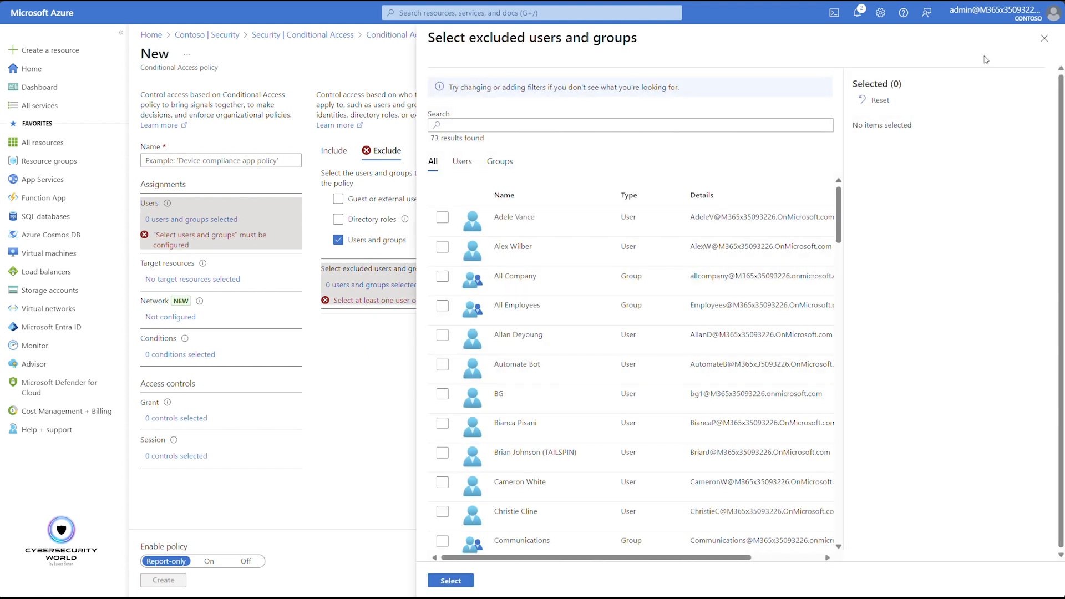
{"action": "left_click", "coordinate": [1044, 39]}
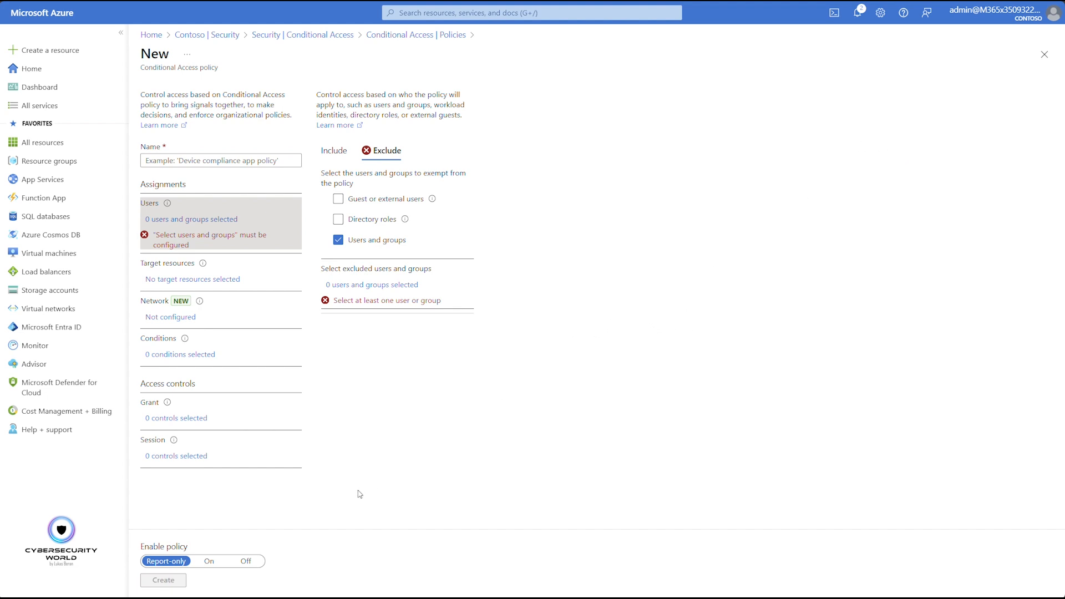
Step: Set the new Conditional Access policy's enable state to Off and discard the unsaved policy
{"action": "left_click", "coordinate": [255, 561]}
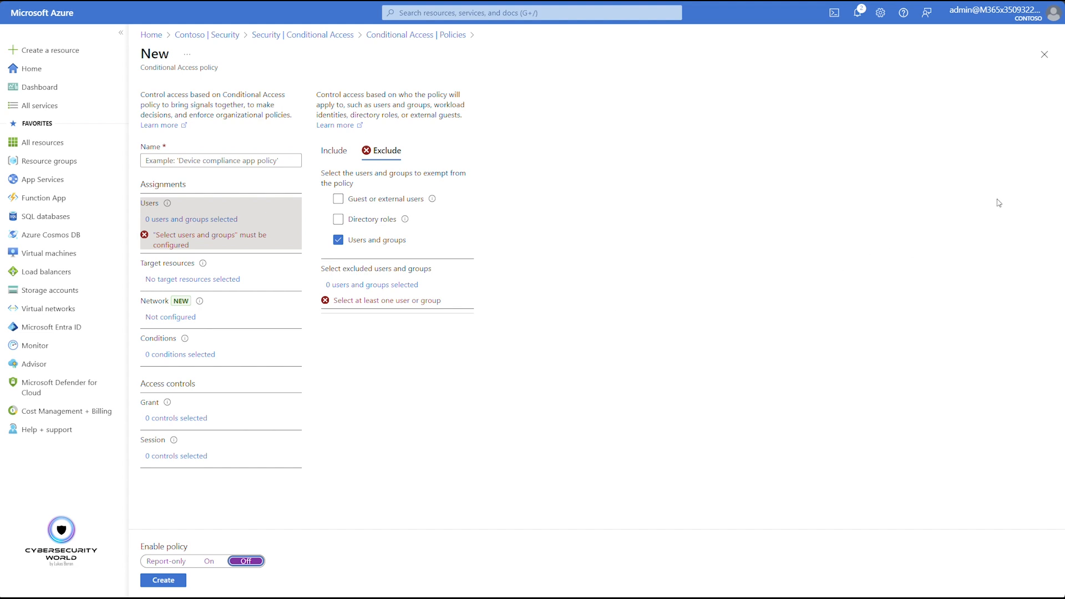
{"action": "left_click", "coordinate": [1044, 53]}
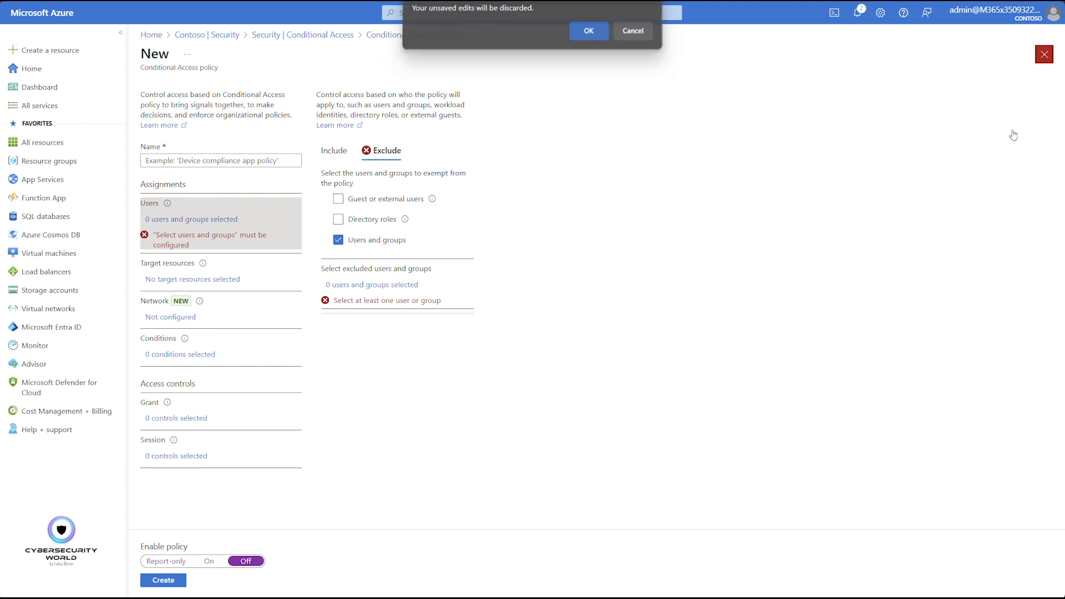
{"action": "left_click", "coordinate": [594, 35]}
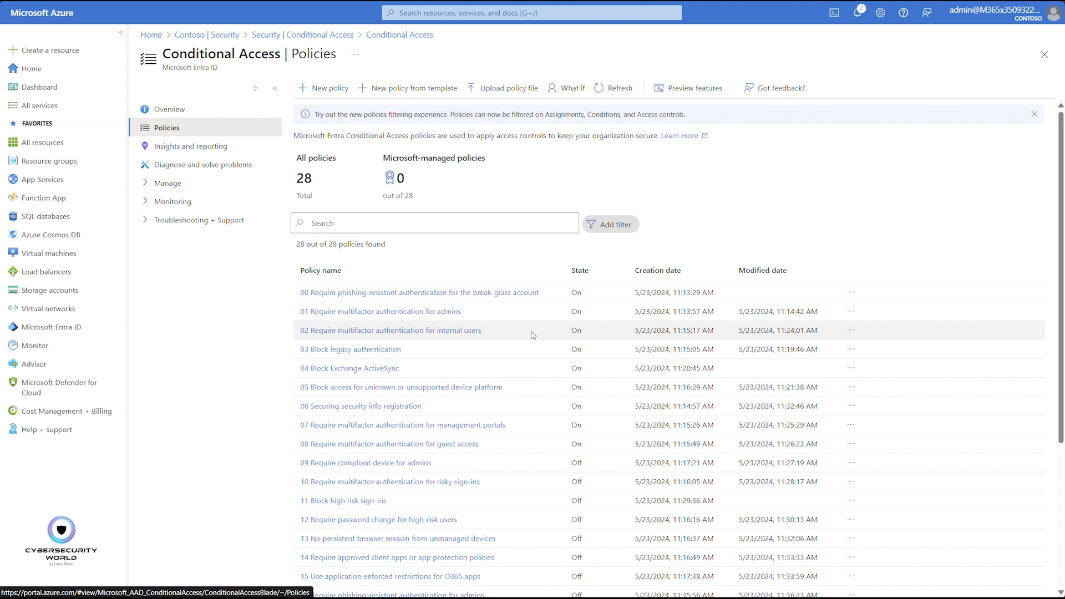
Step: Open the Contoso tenant's list of groups and start creating a new security group
{"action": "left_click", "coordinate": [206, 35]}
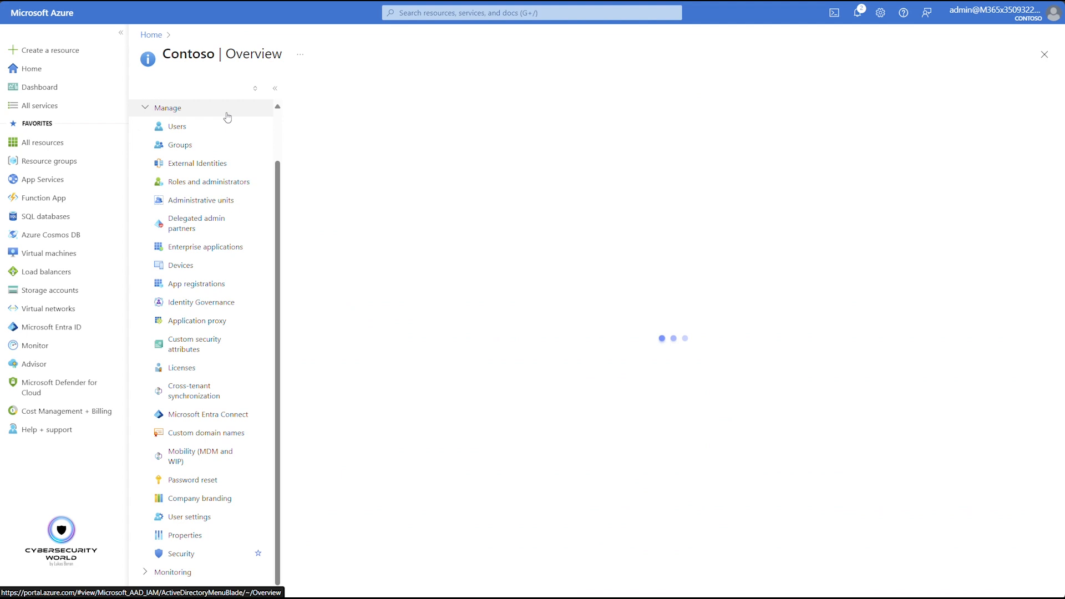
{"action": "left_click", "coordinate": [189, 201]}
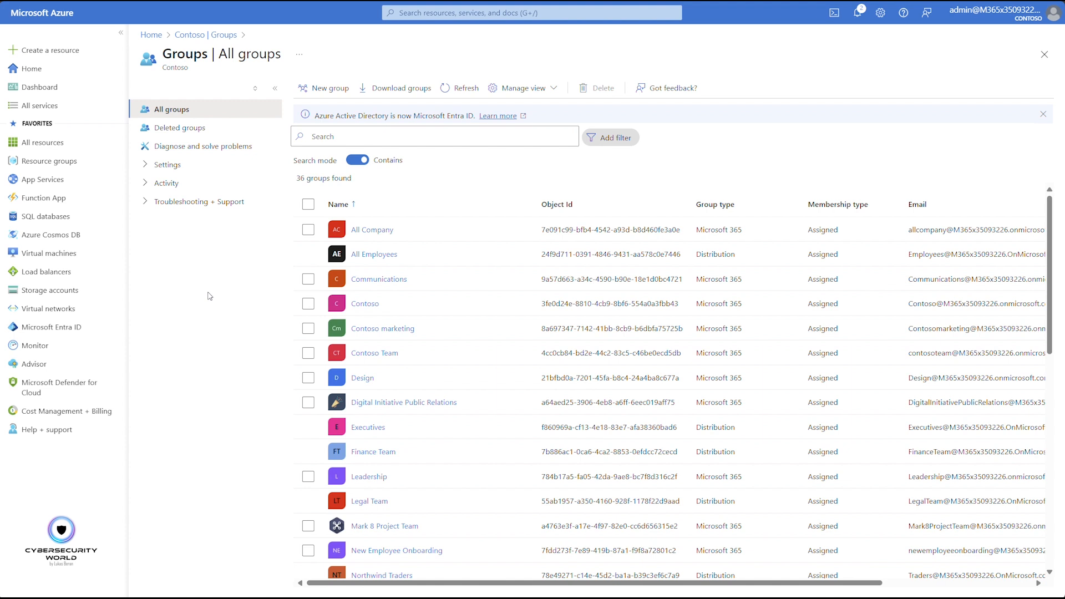
{"action": "left_click", "coordinate": [327, 89]}
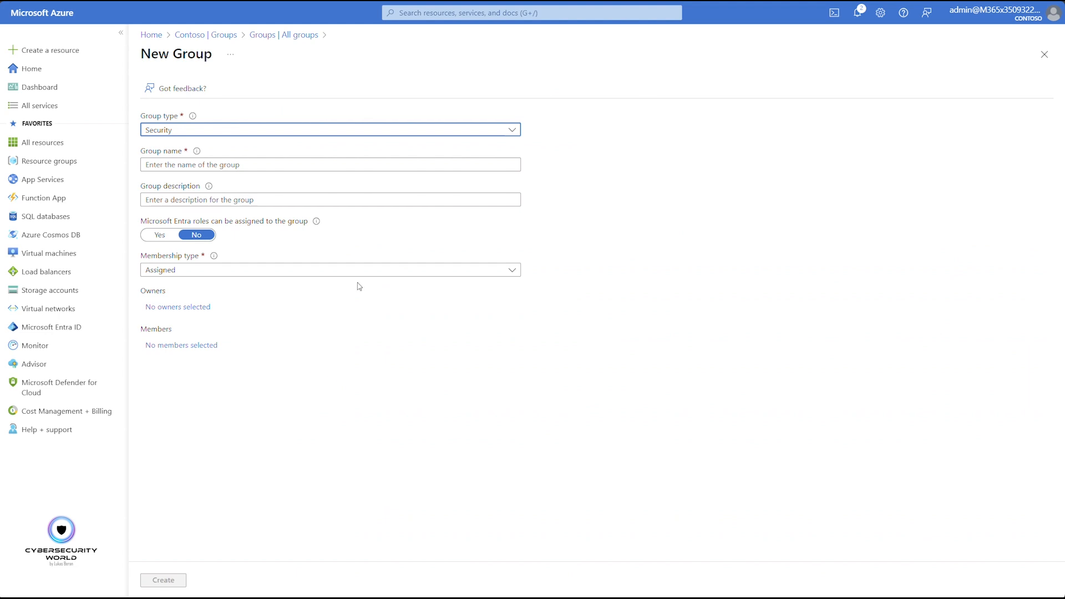
Step: Allow Microsoft Entra roles to be assigned to the new security group
{"action": "left_click", "coordinate": [146, 223]}
{"action": "left_click_drag", "start_coordinate": [146, 223], "coordinate": [295, 223]}
{"action": "left_click", "coordinate": [350, 452]}
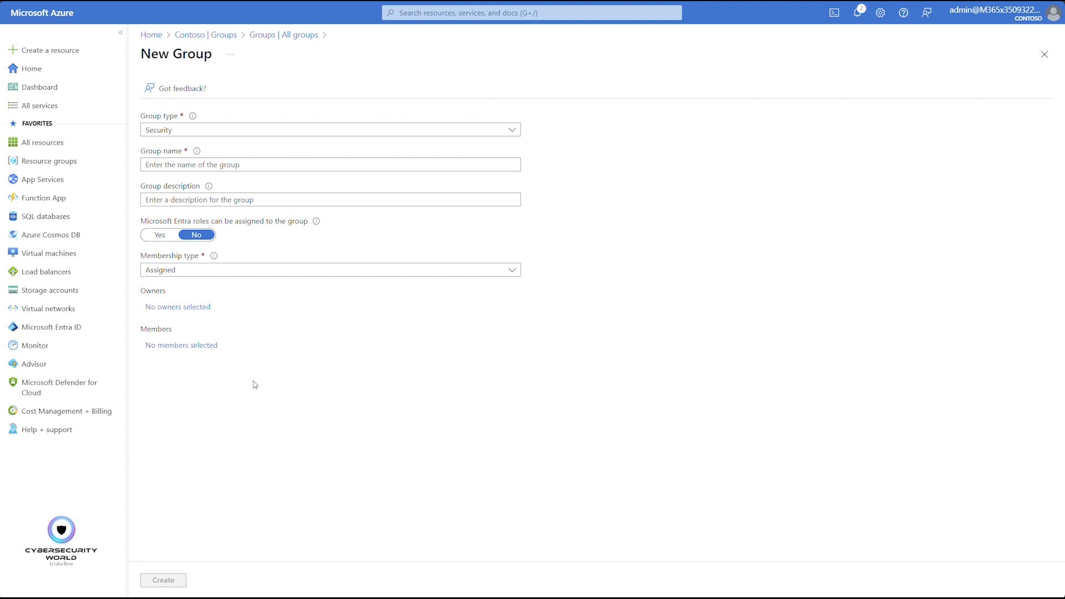
{"action": "left_click", "coordinate": [161, 235]}
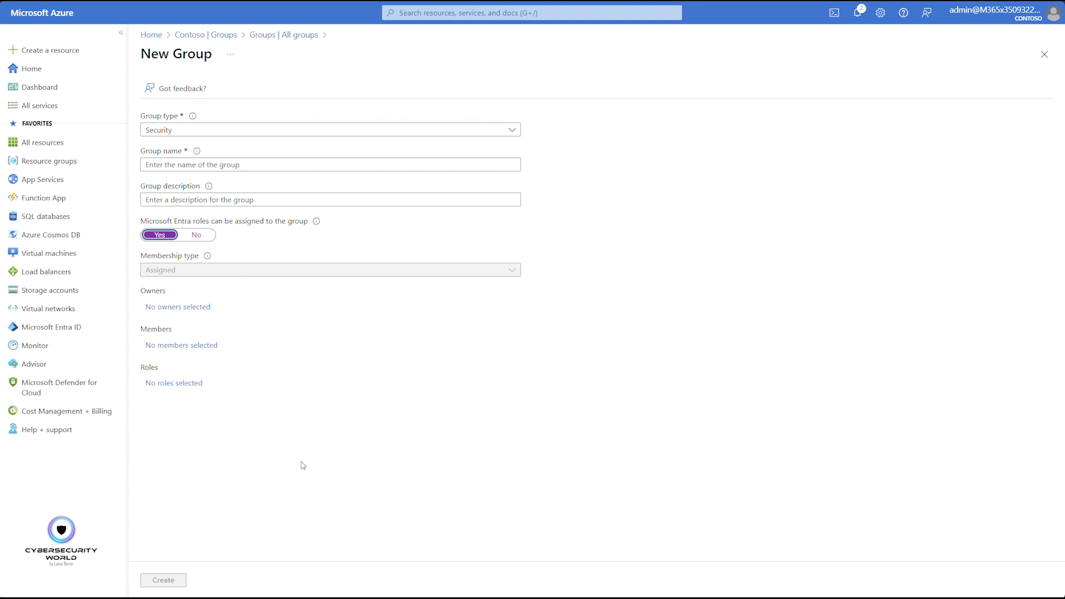